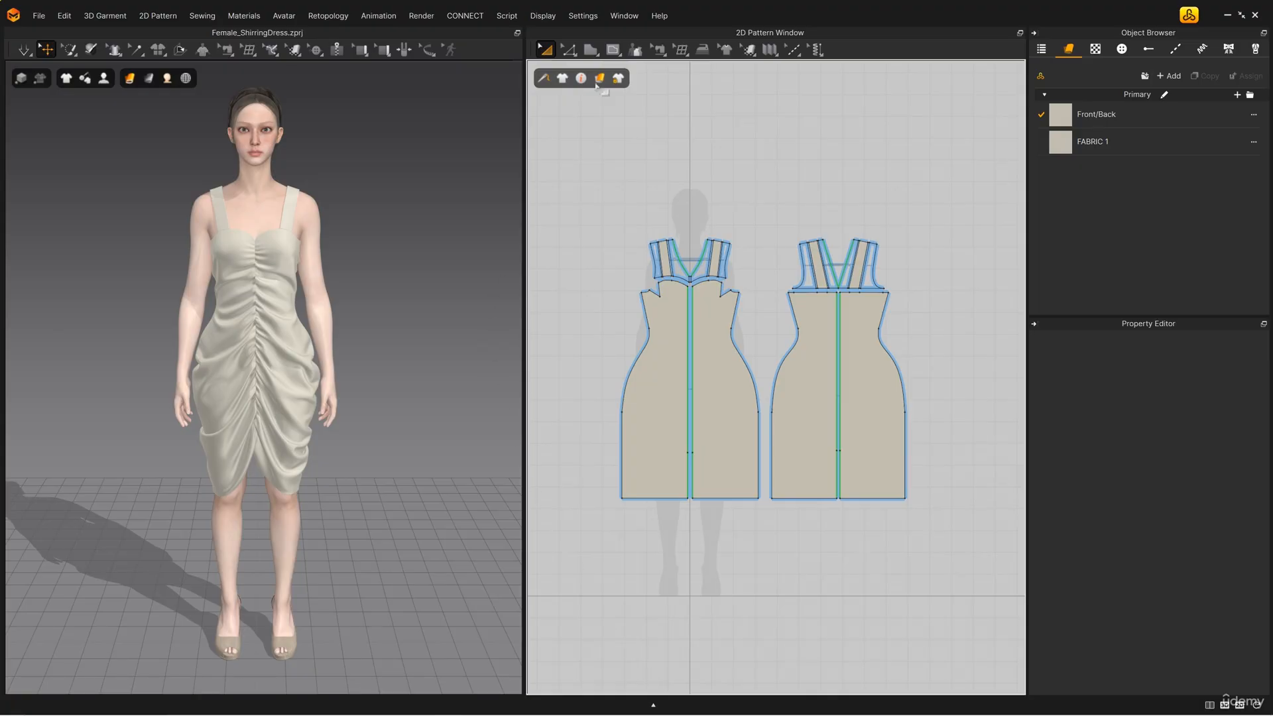
- Open the UV Editor and compare the garment's UV layout with its 2D pattern layout
click(622, 16)
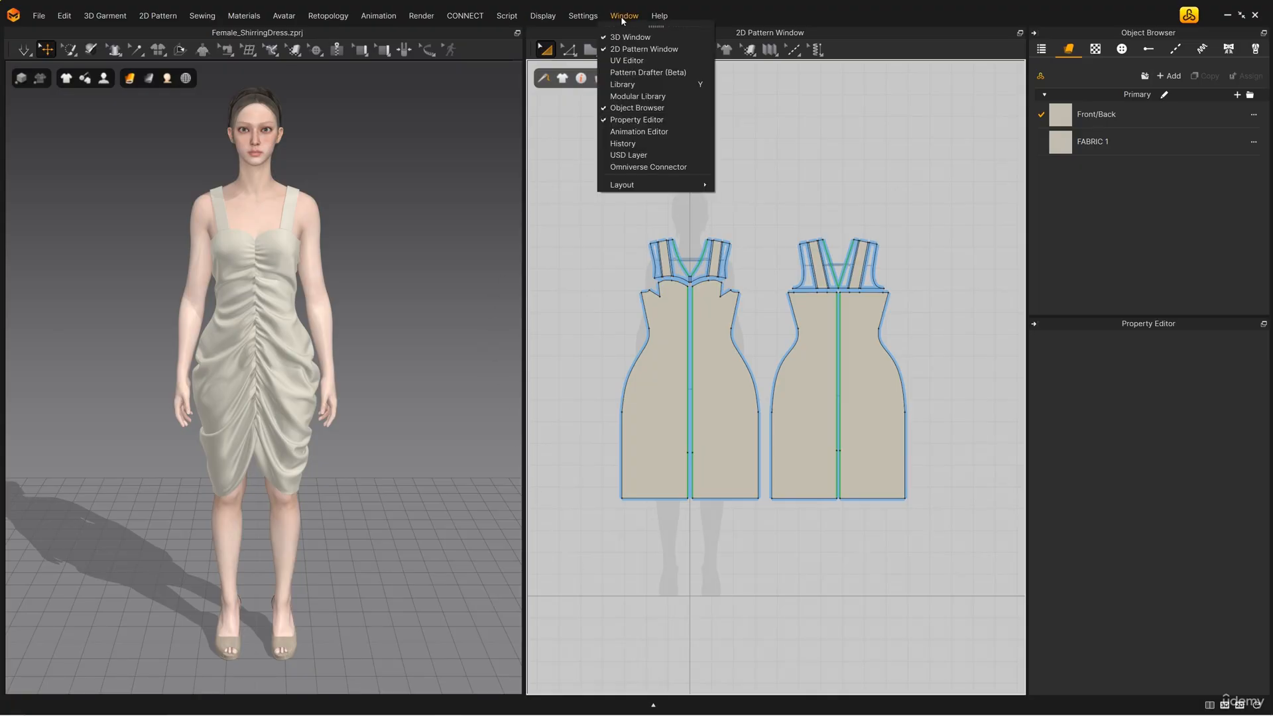
click(626, 61)
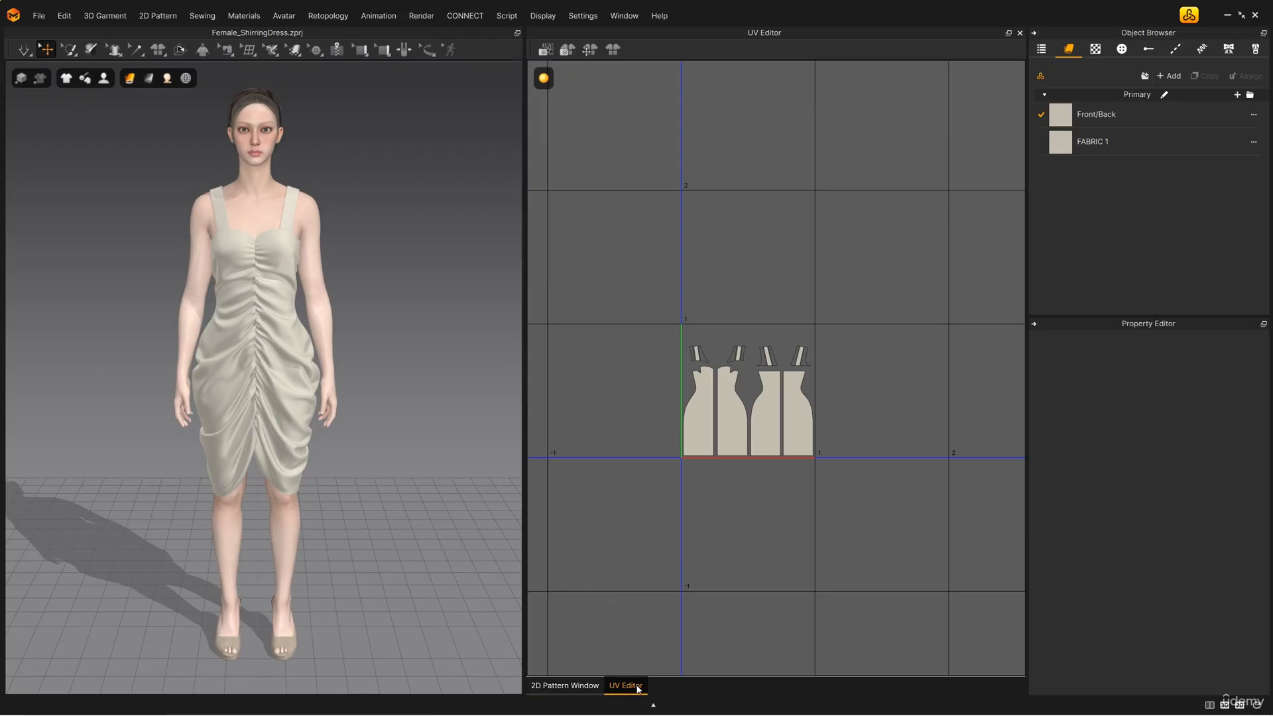
click(578, 688)
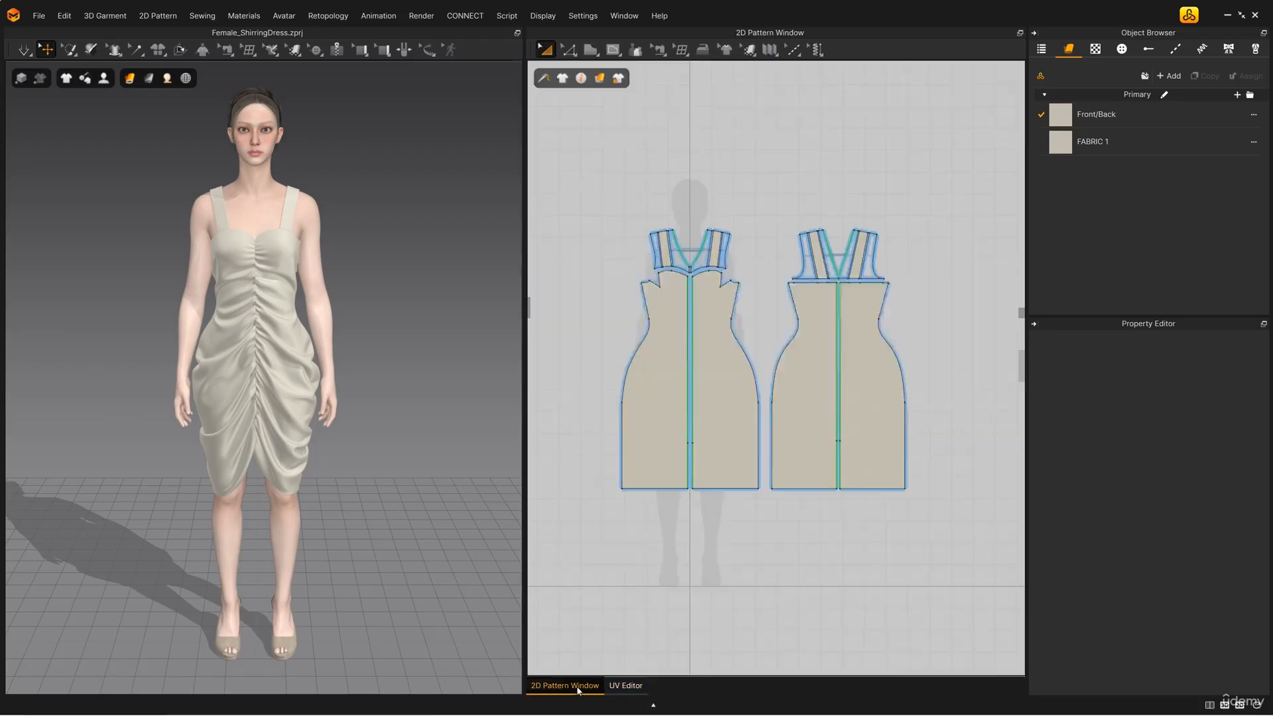
click(630, 687)
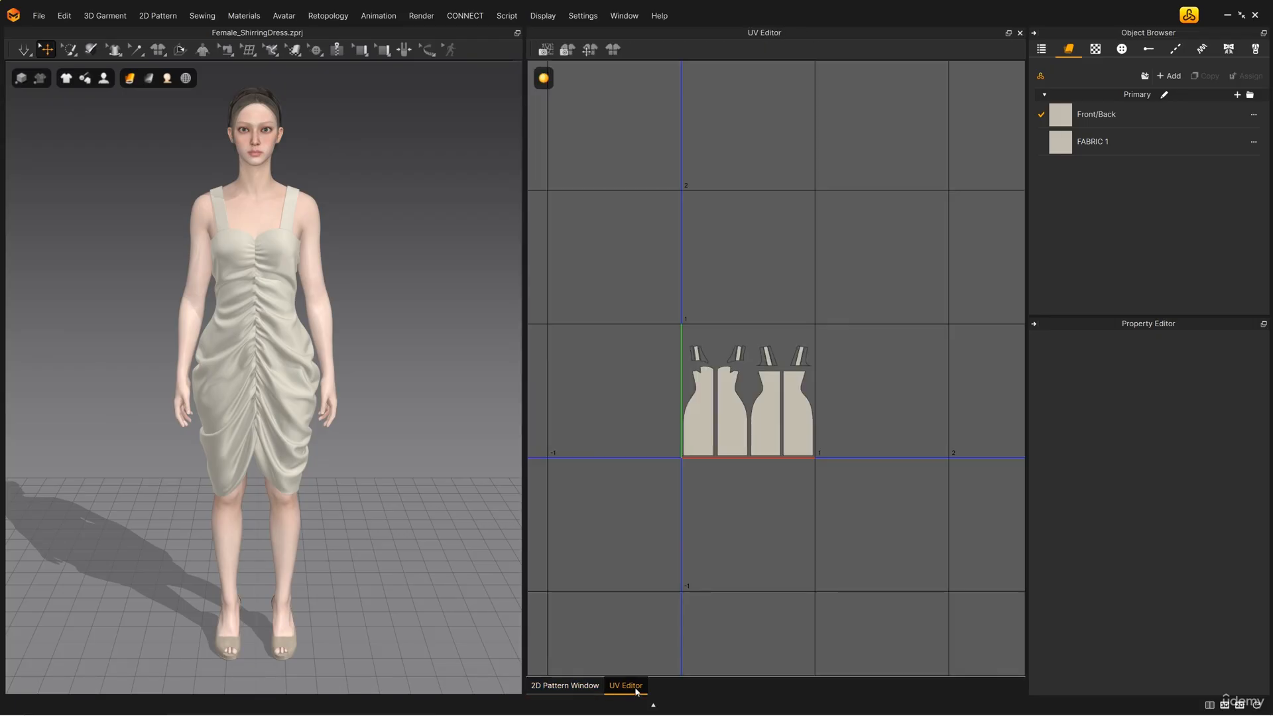
- Try rearranging the UV pieces by moving two body panels aside and enlarging and rotating a front body panel
scroll(749, 505, up, 5)
right_drag(753, 506, 763, 542)
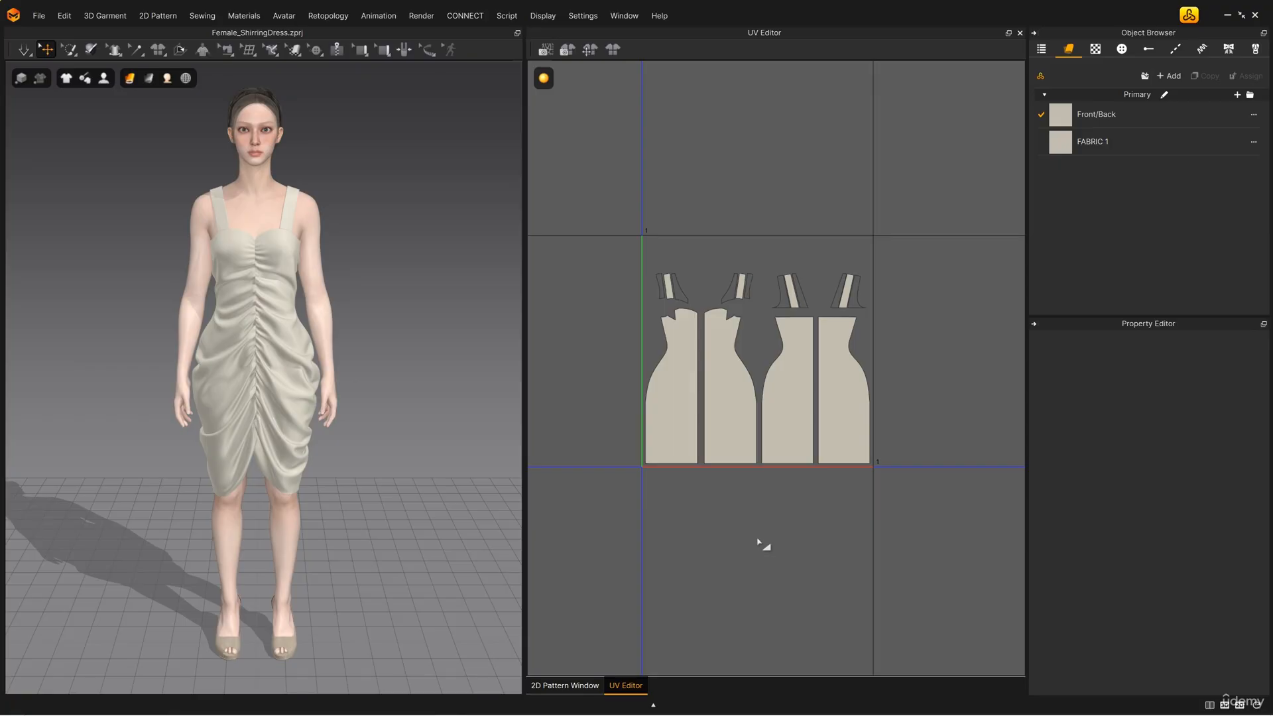
drag(725, 357, 783, 334)
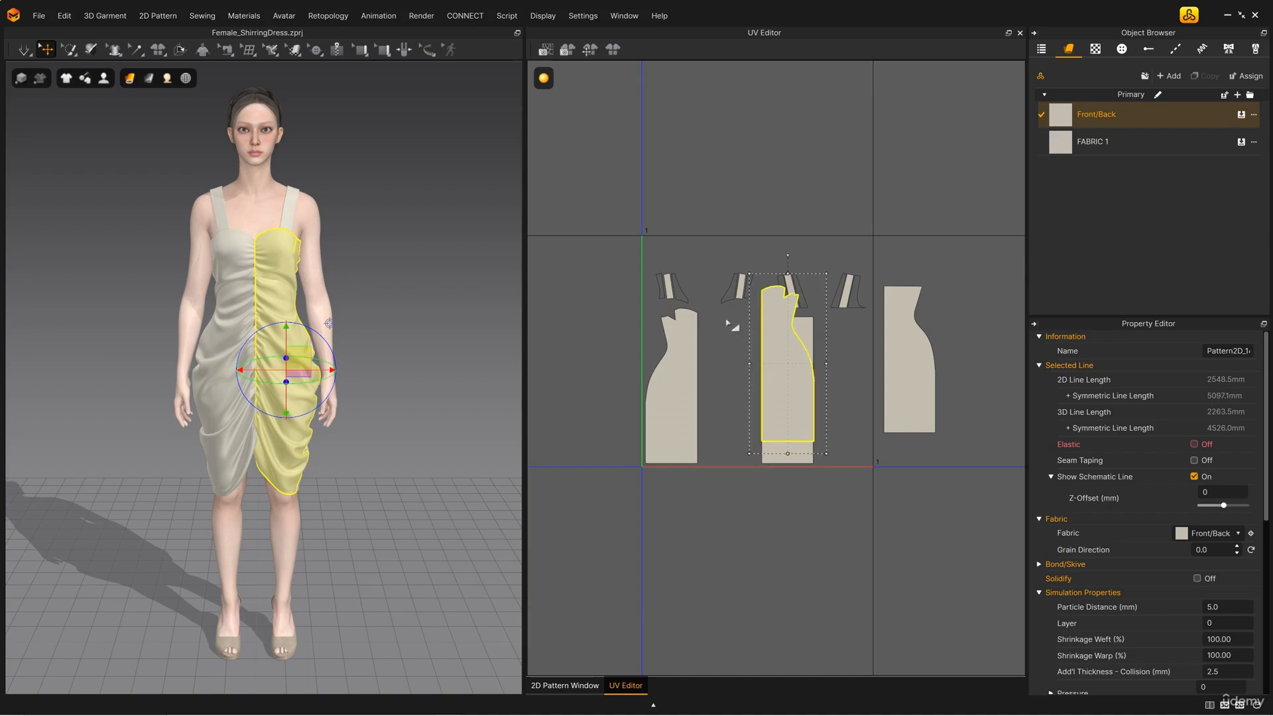
click(688, 326)
drag(633, 296, 553, 195)
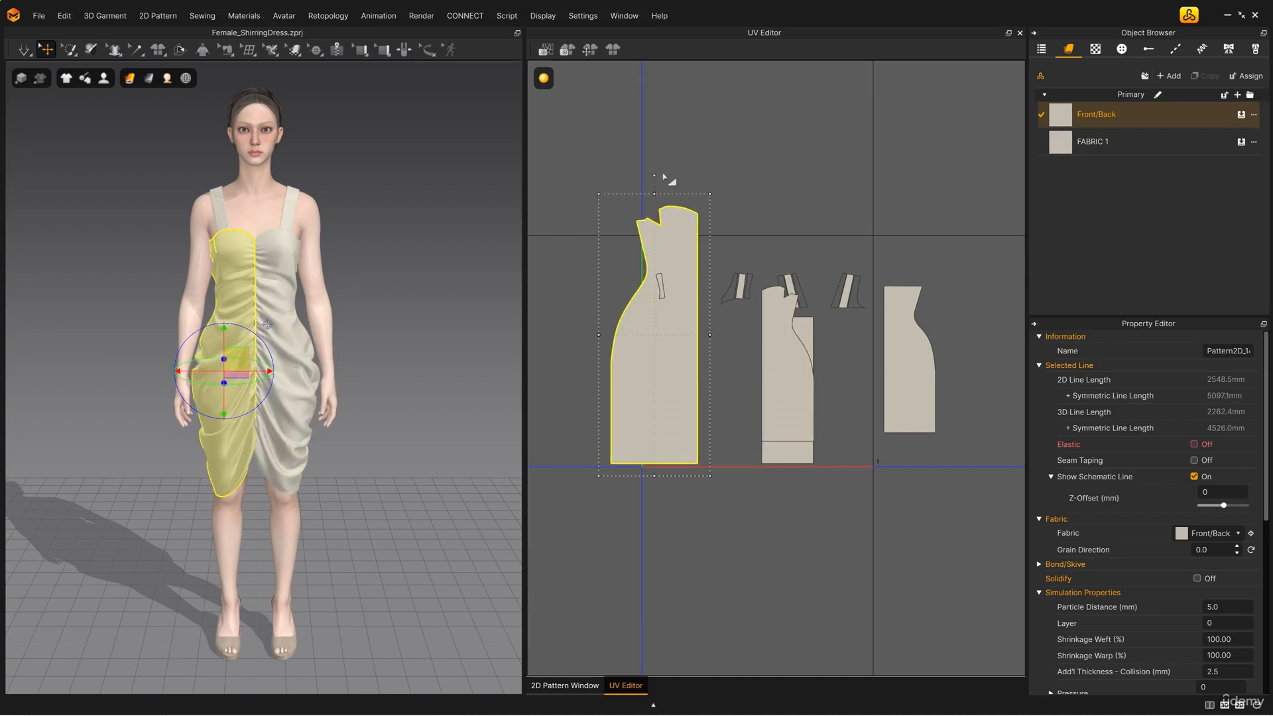
drag(656, 174, 758, 545)
click(758, 545)
- Reset the UVs to the 2D arrangement and compare the layout with the 2D Pattern Window
scroll(763, 545, down, 2)
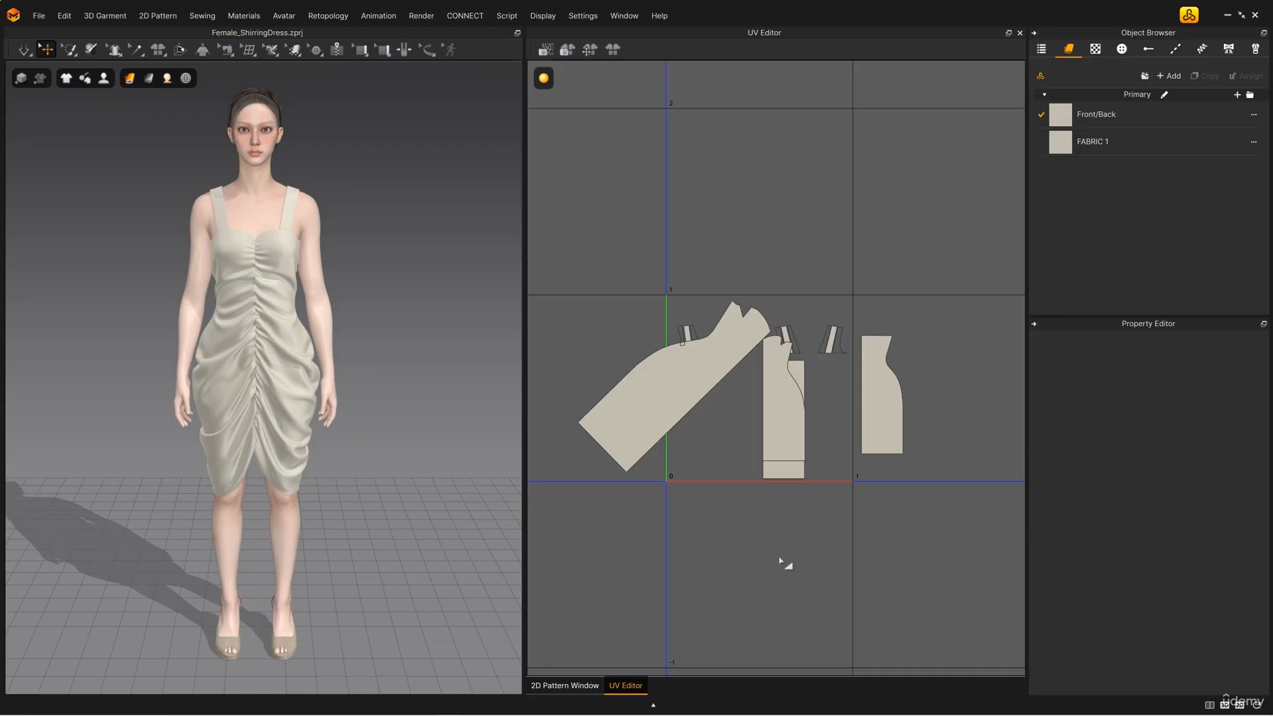
right_click(795, 173)
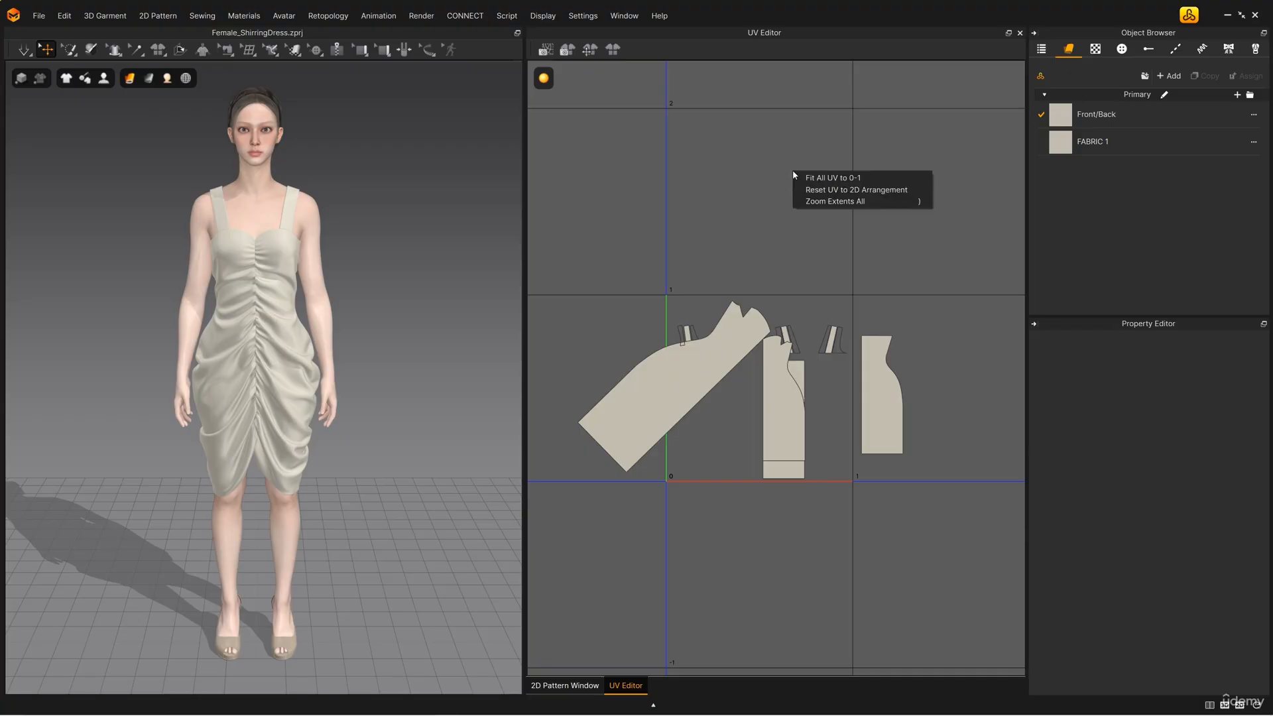
click(911, 189)
scroll(802, 519, down, 3)
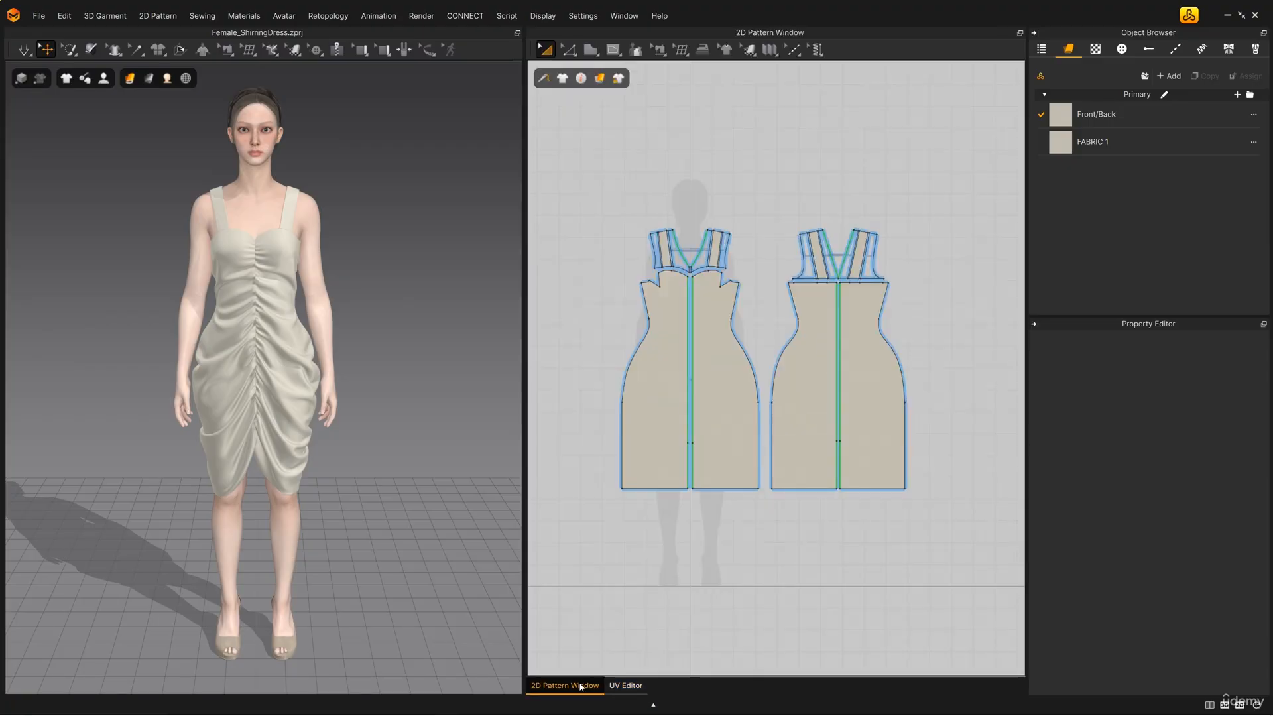
click(600, 685)
click(622, 685)
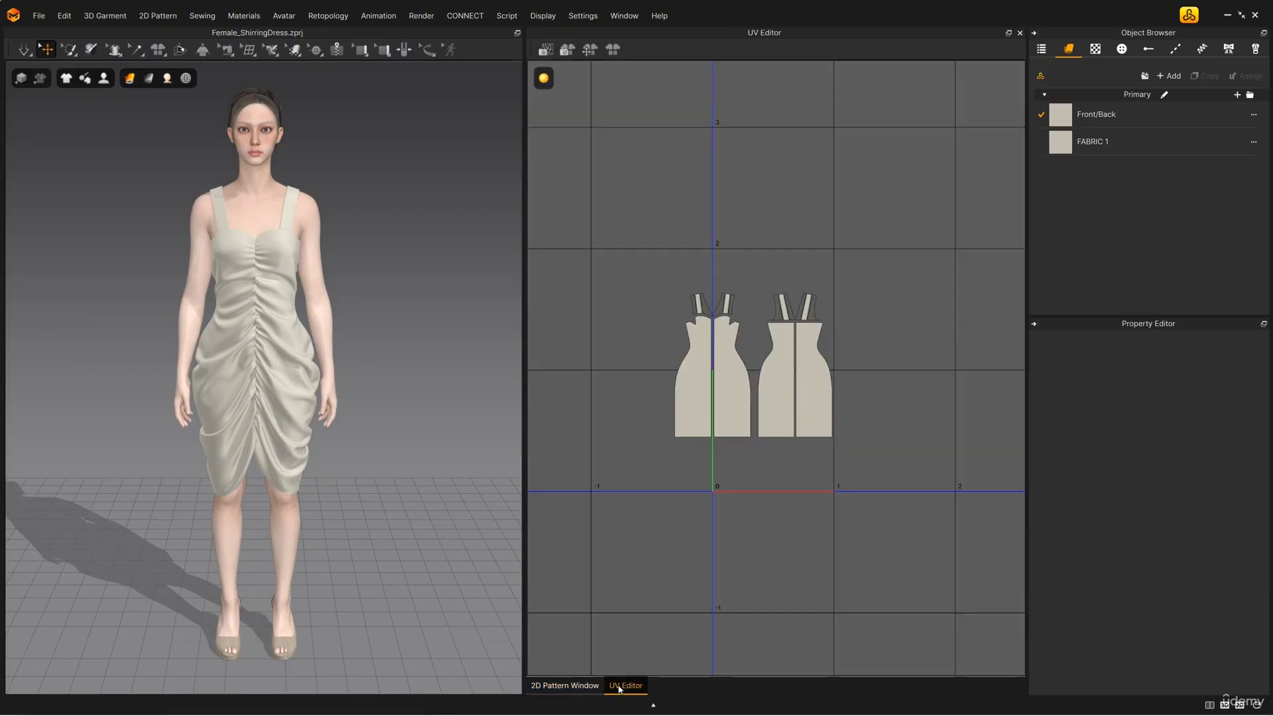
- Fit all UVs to the 0-1 range using Length (Absolute) with a 15 mm value
right_click(773, 516)
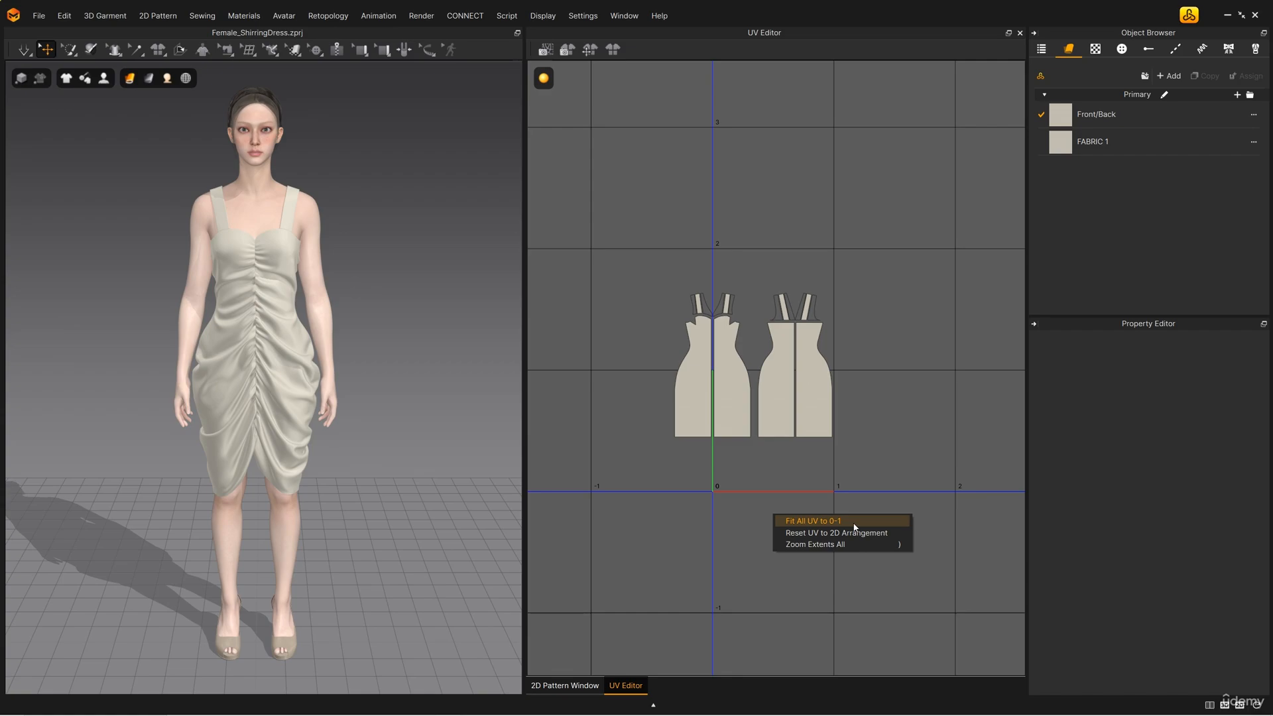
click(812, 521)
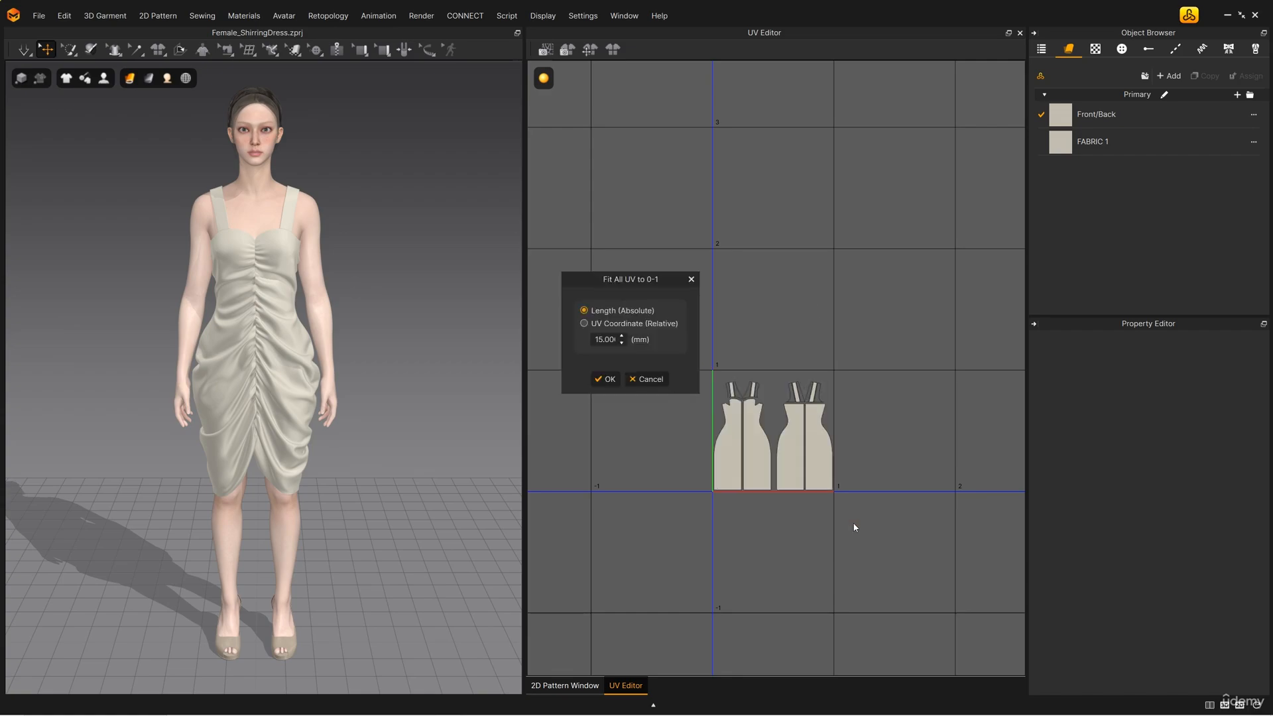
click(607, 381)
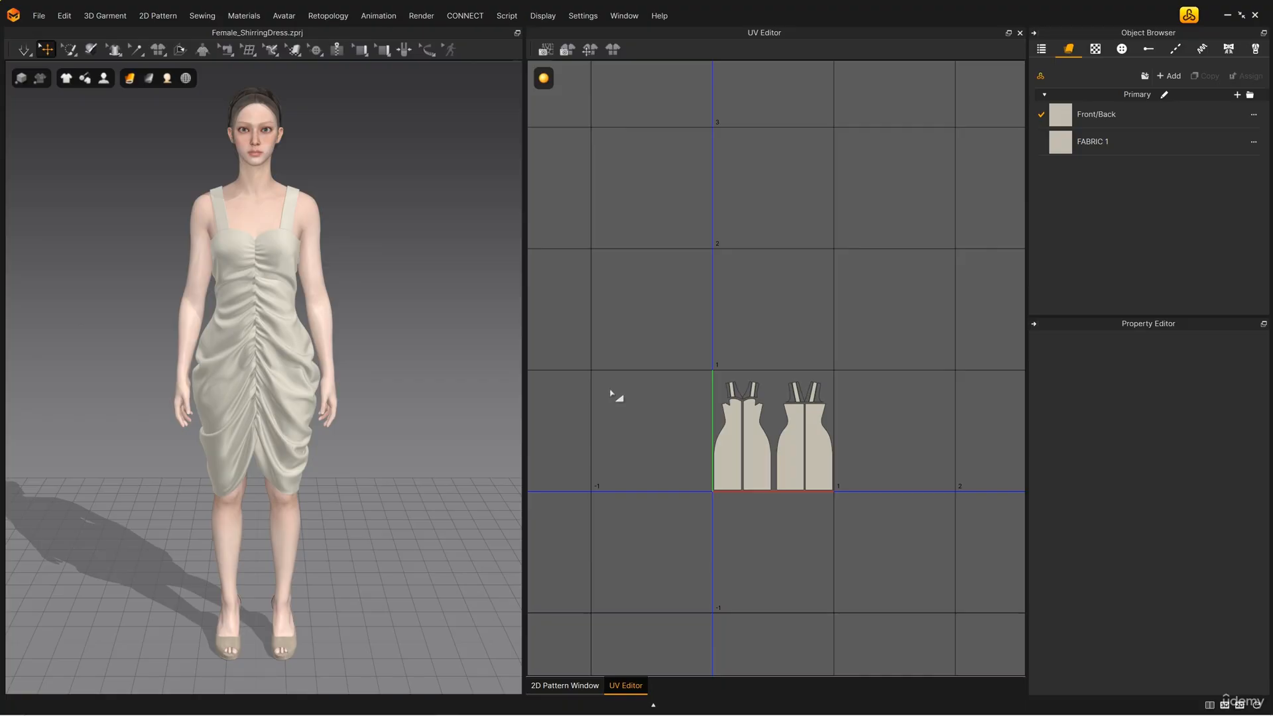
- Try scaling all UV pieces down toward the origin of the 0-1 tile, and undo the change
scroll(763, 507, up, 5)
middle_drag(785, 520, 736, 528)
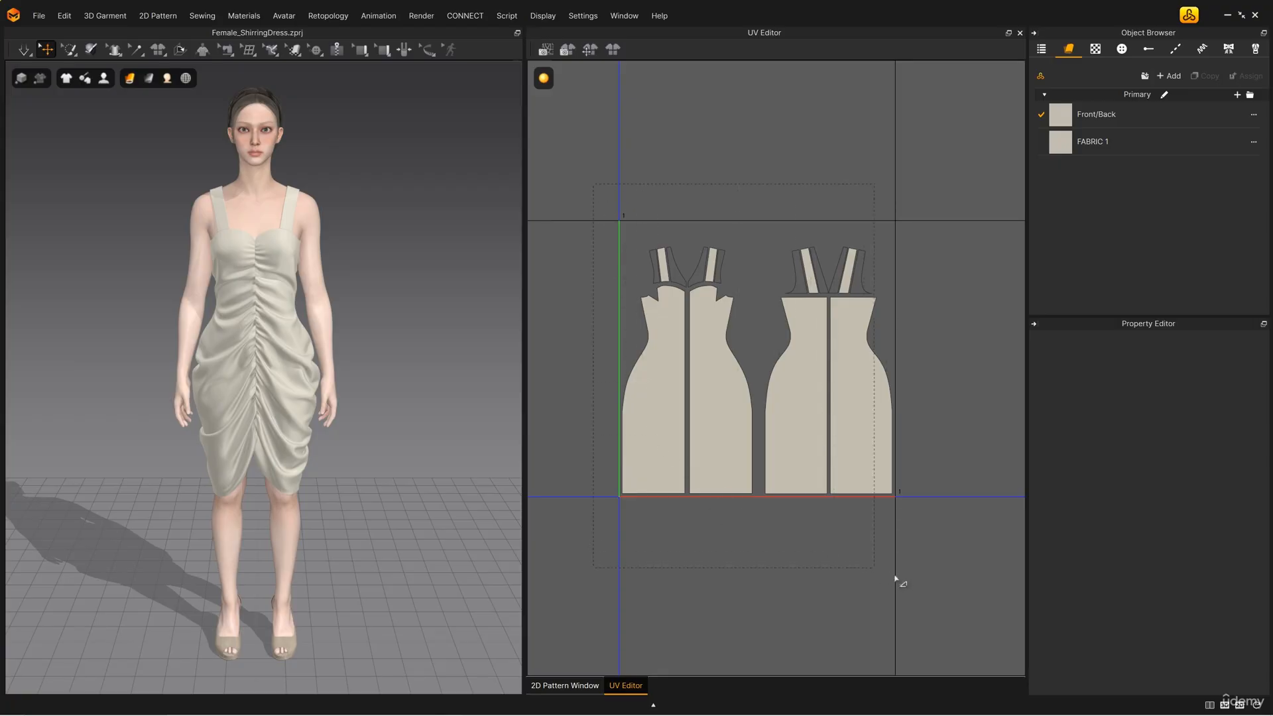
key(ctrl+a)
drag(906, 232, 684, 436)
click(749, 563)
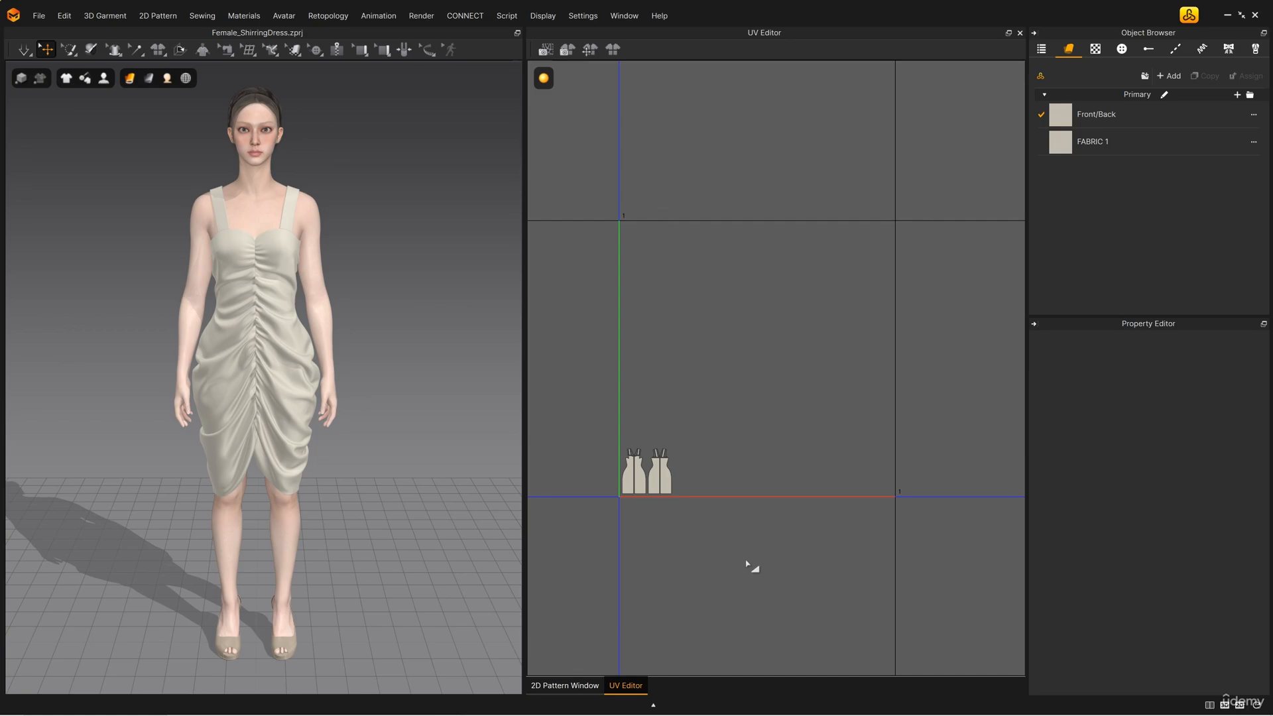
key(ctrl+z)
key(ctrl+z)
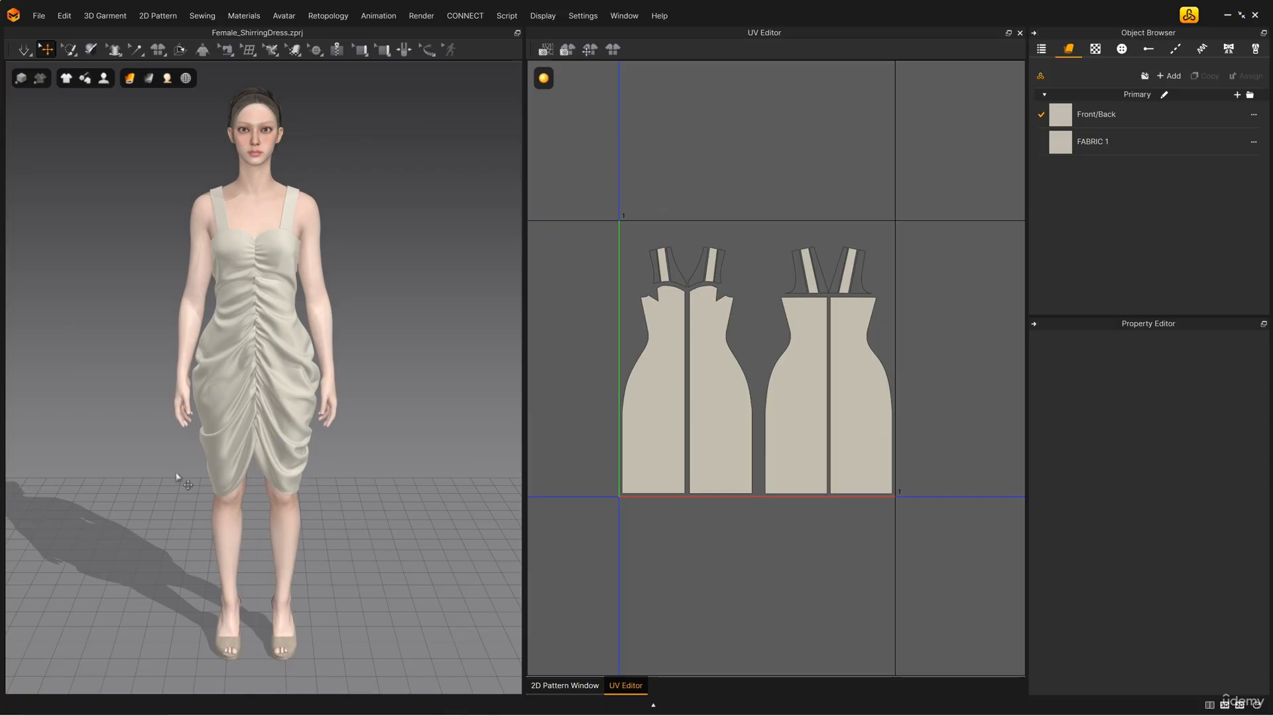
- Start an FBX export and set the selected avatars option to Exclude Rig
click(37, 16)
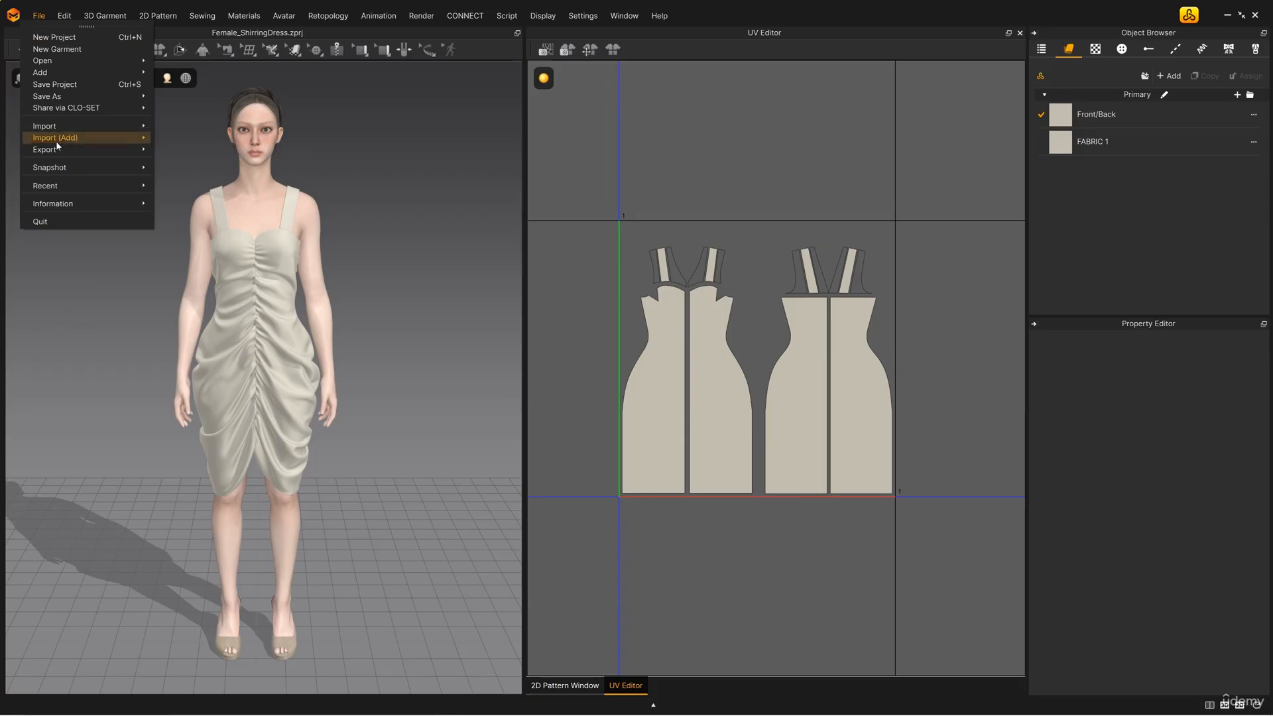
mouse_move(61, 149)
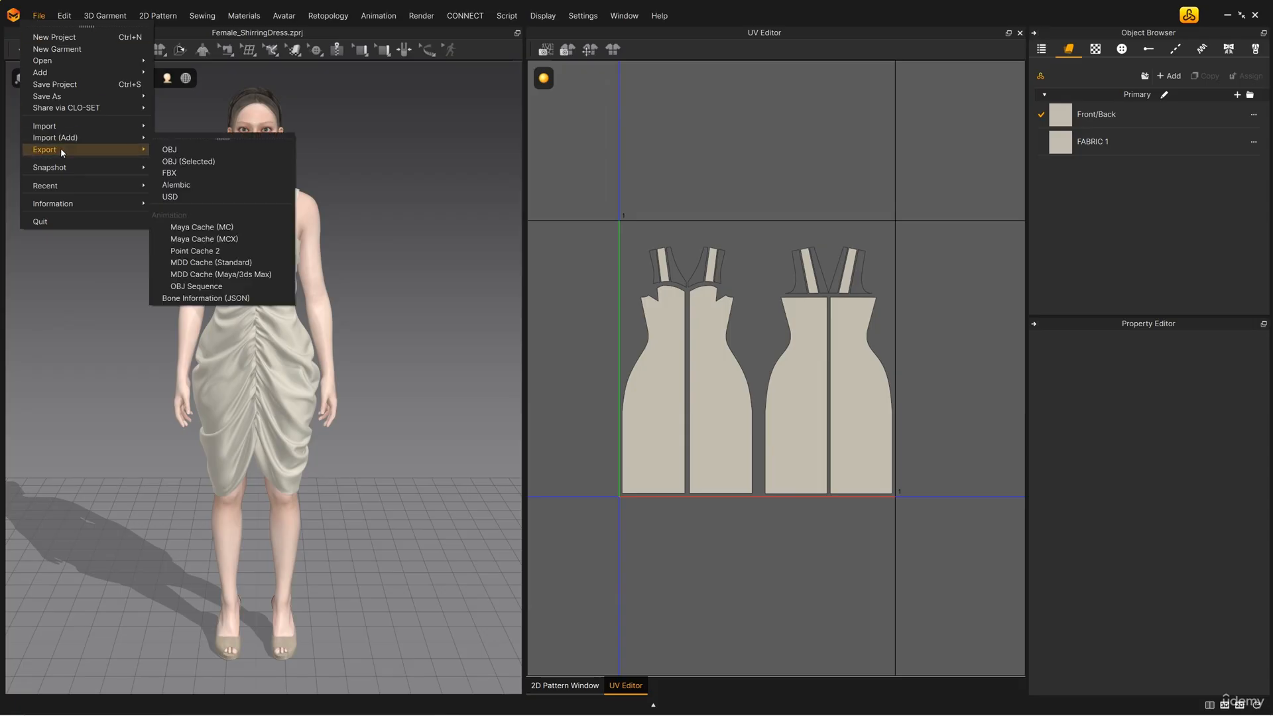
click(220, 174)
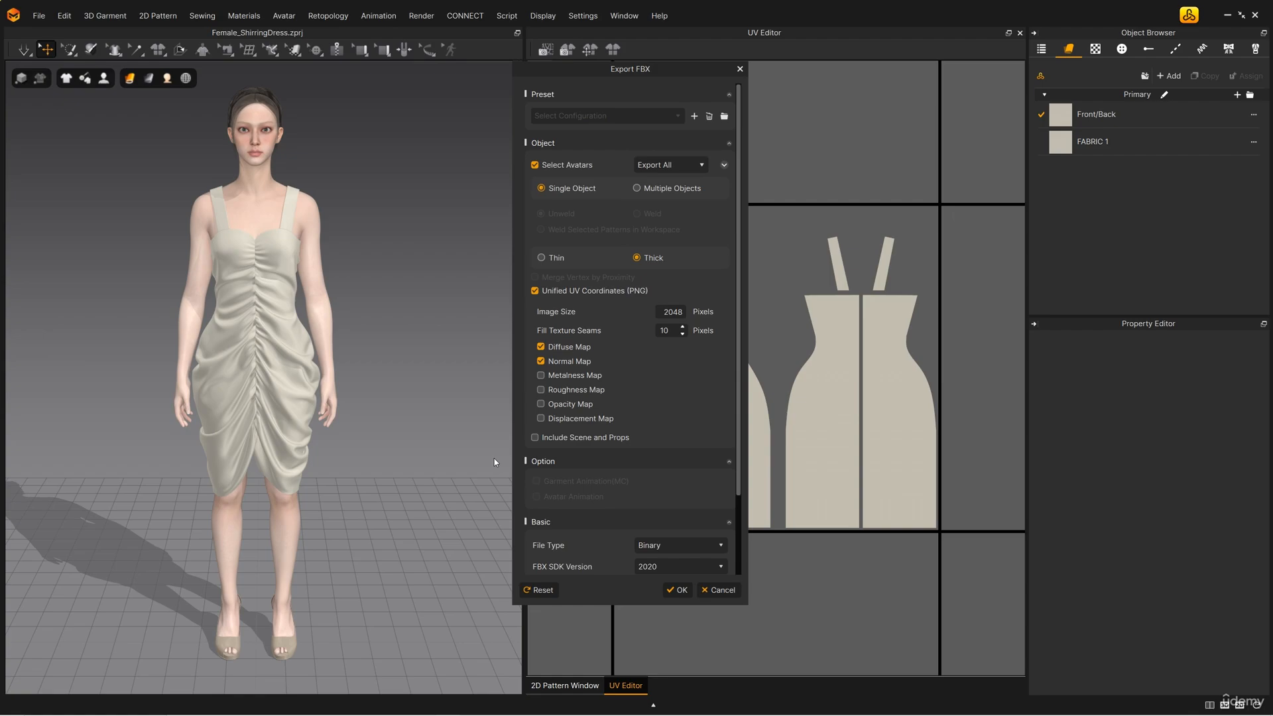
click(701, 166)
click(685, 189)
- Try the Thin garment option before returning to Thick, and toggle Unified UV Coordinates off and on again
click(541, 258)
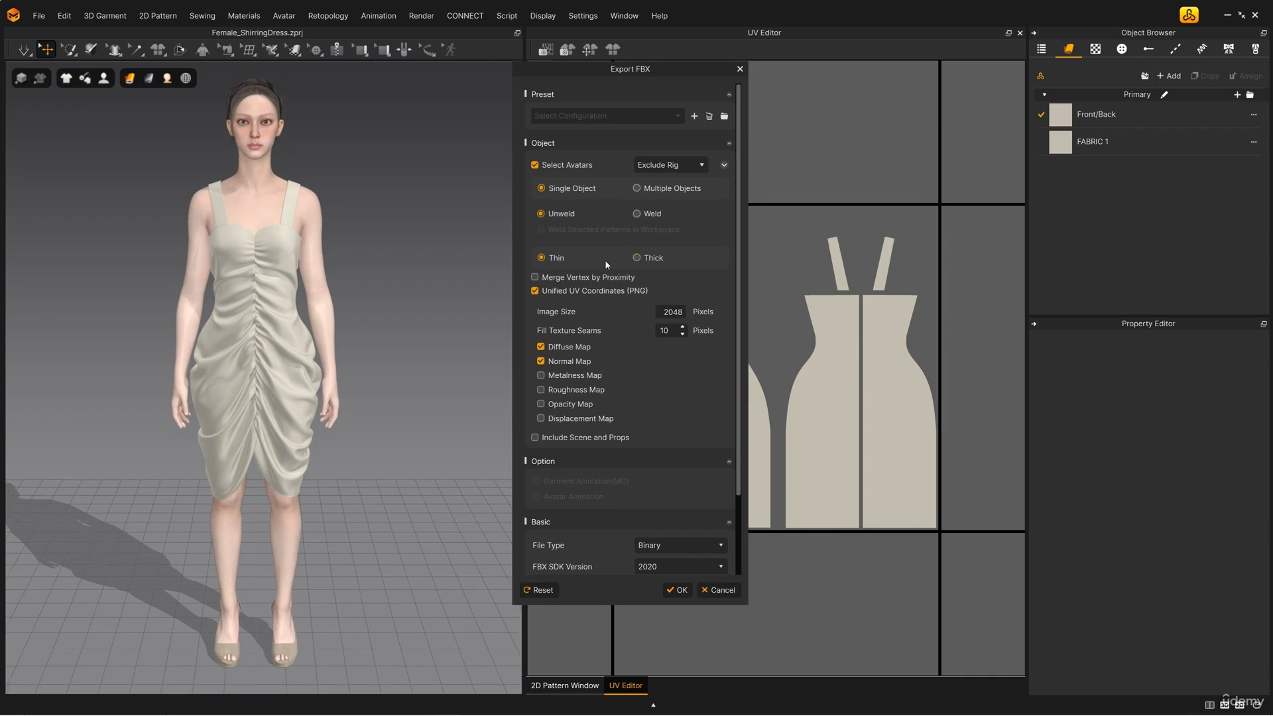
click(637, 259)
click(535, 291)
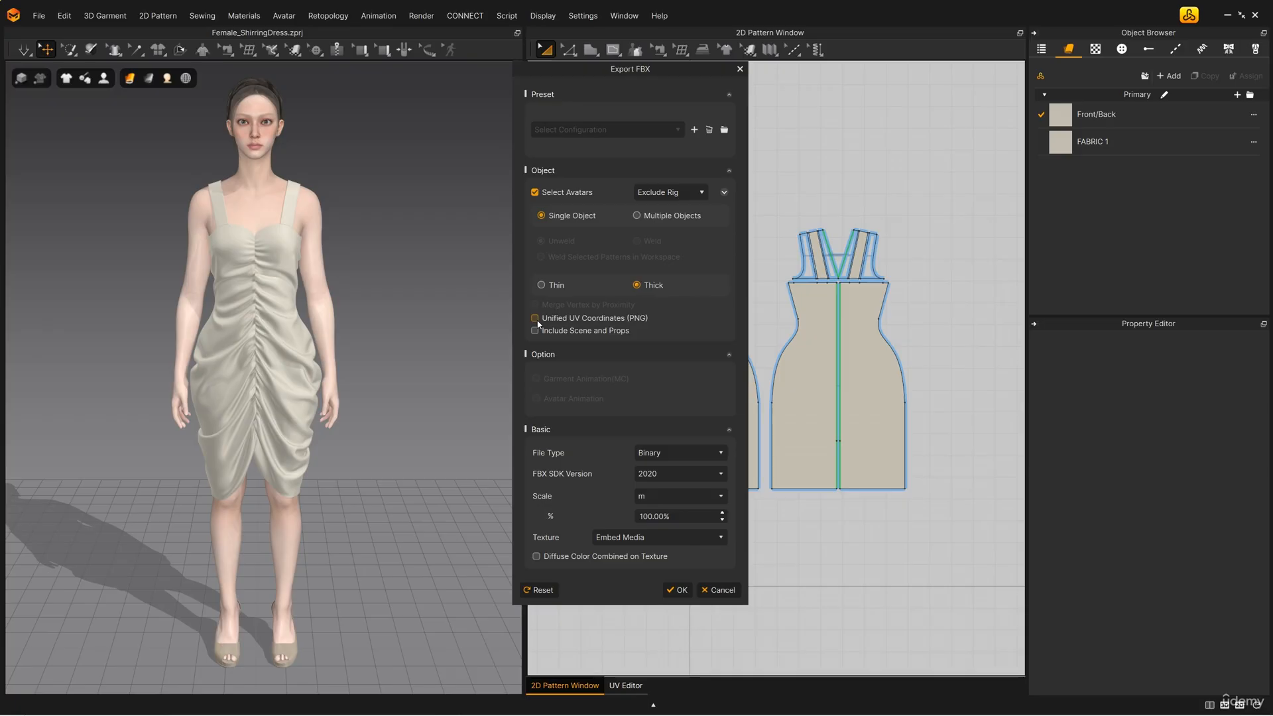
click(537, 320)
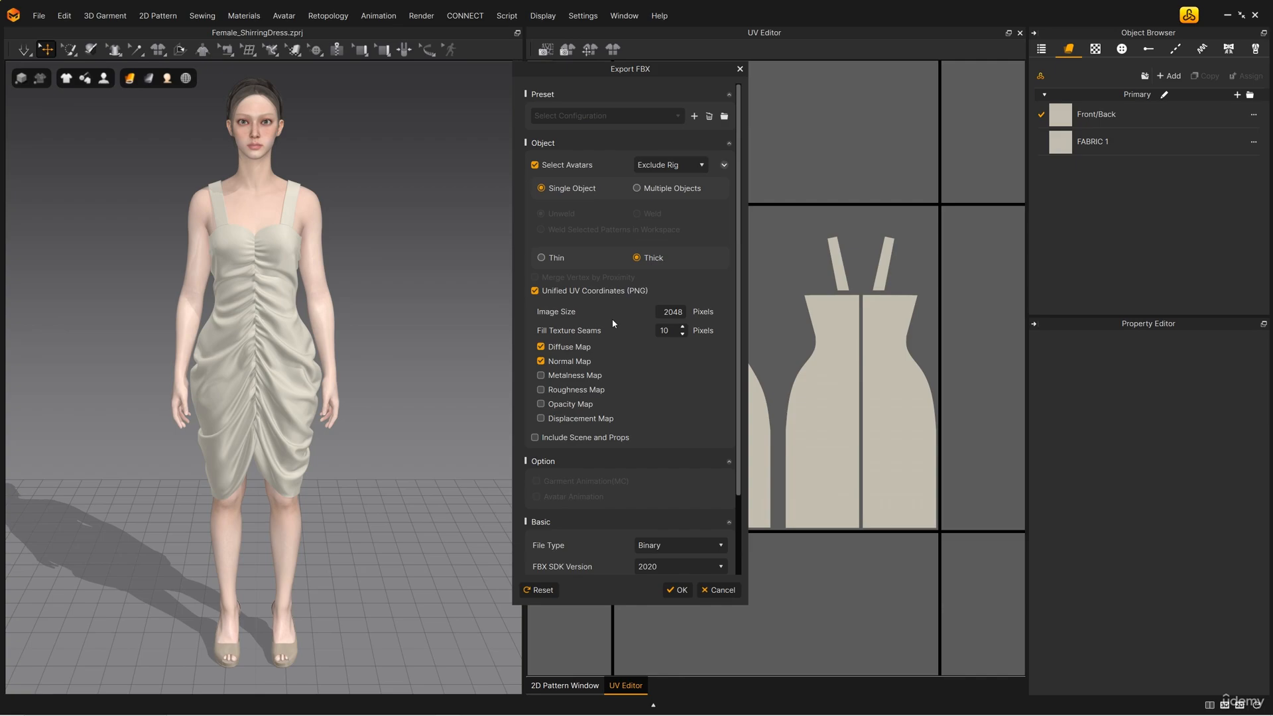
- Set the image size of the exported unified UV textures to 4096 pixels
double_click(663, 313)
click(634, 317)
- Check the basic export options and run the FBX export as Binary, SDK version 2020, scale m at 100%, with Embed Media textures
scroll(634, 317, down, 3)
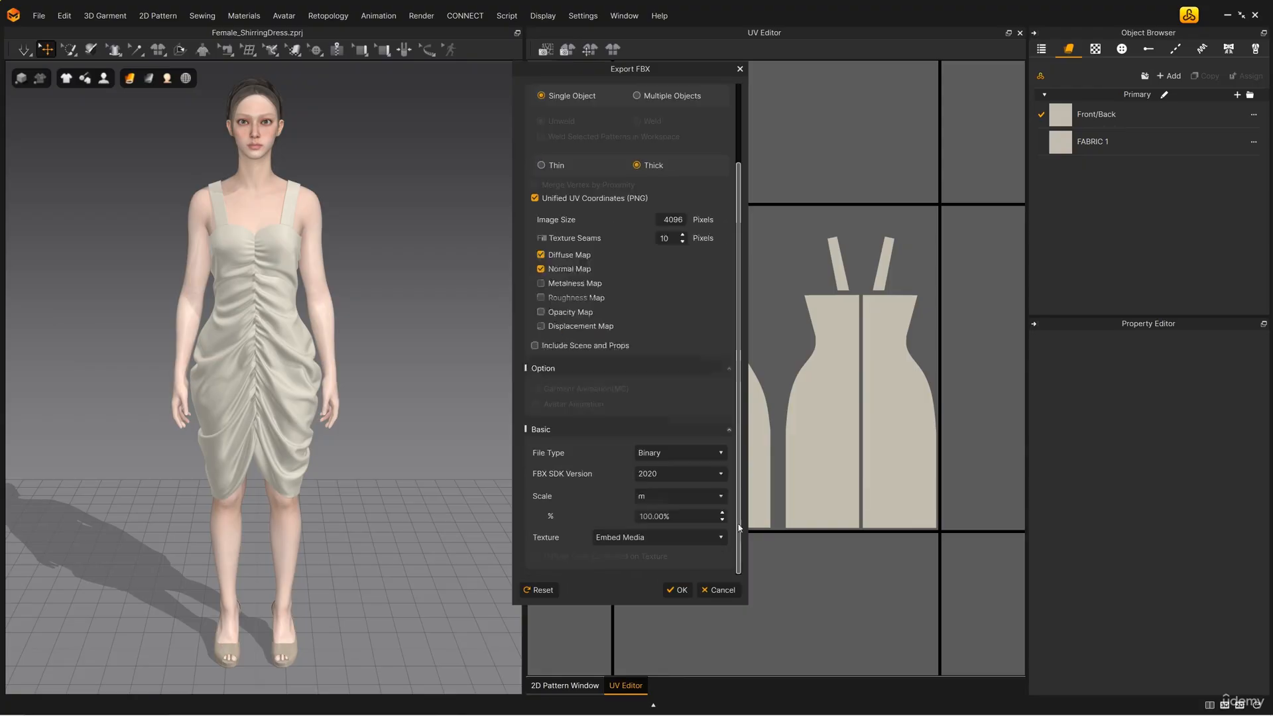
click(720, 456)
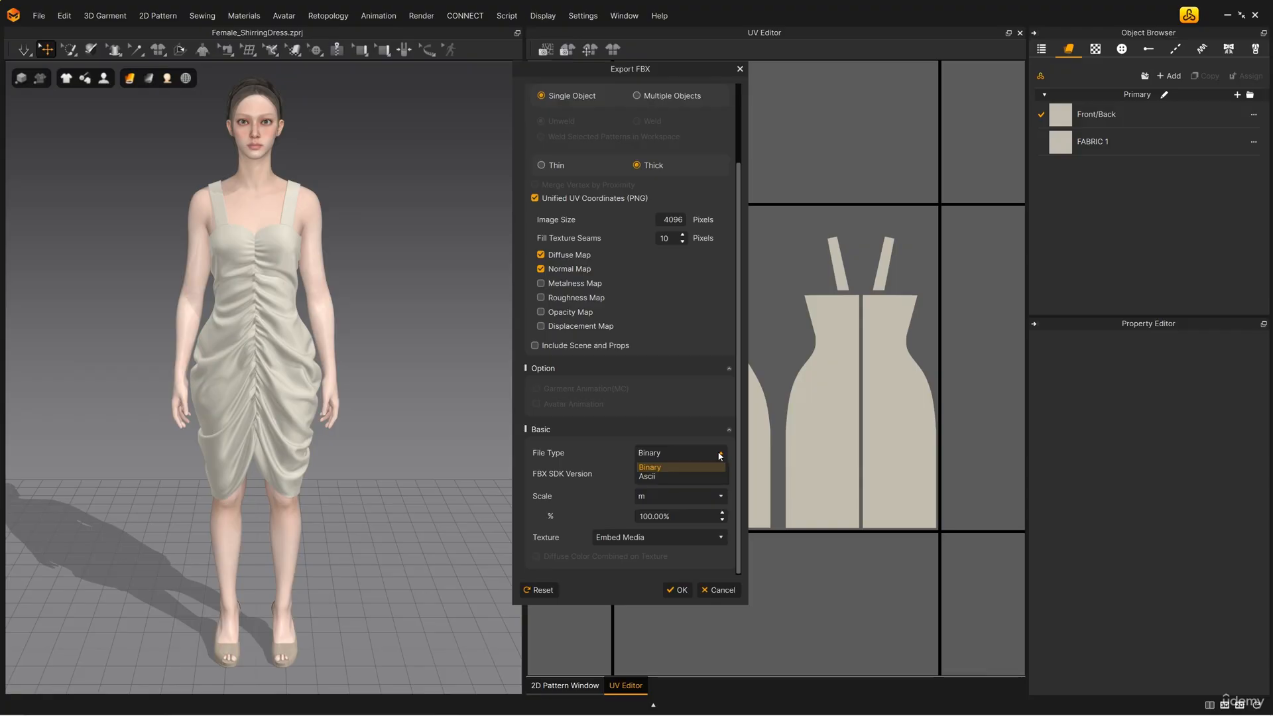
click(720, 456)
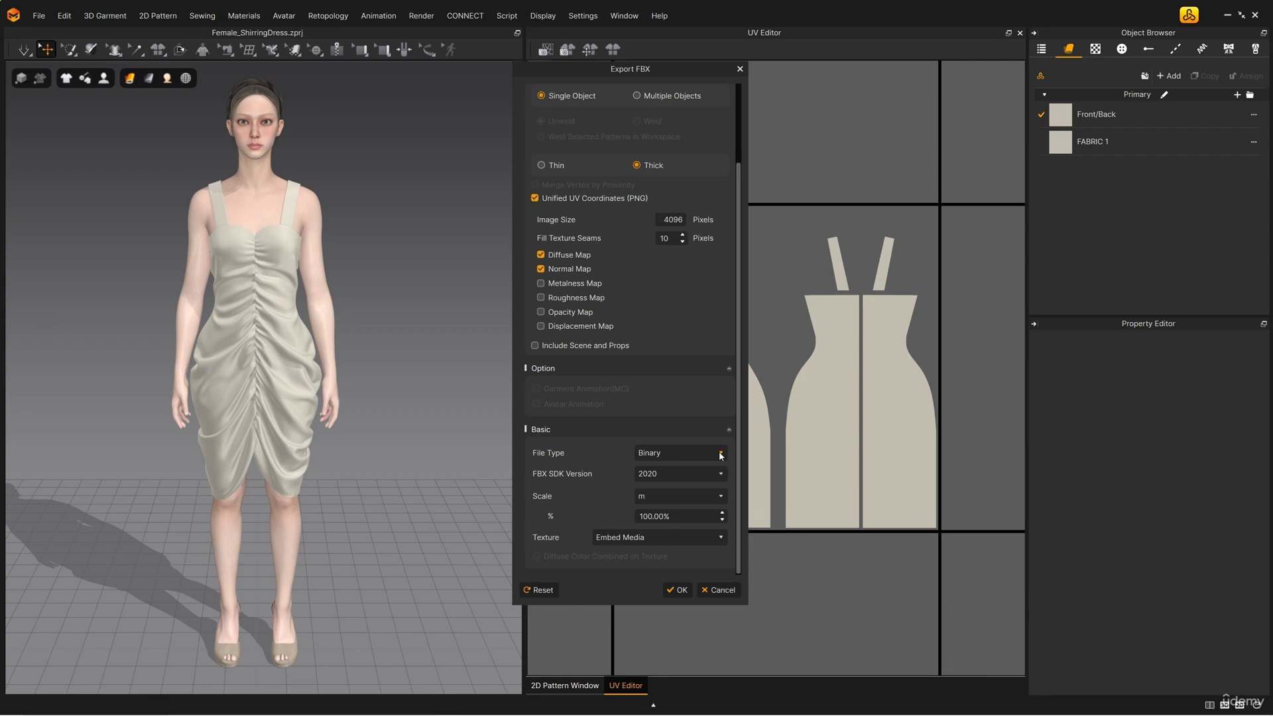
click(721, 473)
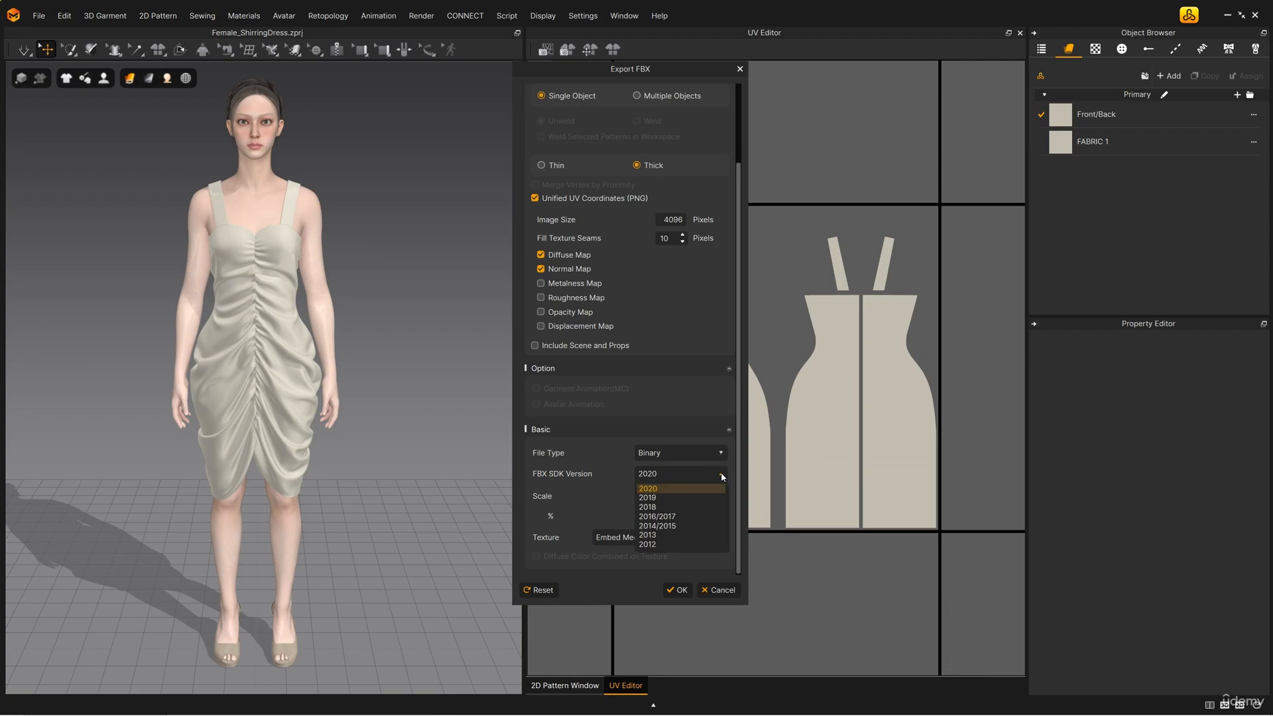
click(722, 473)
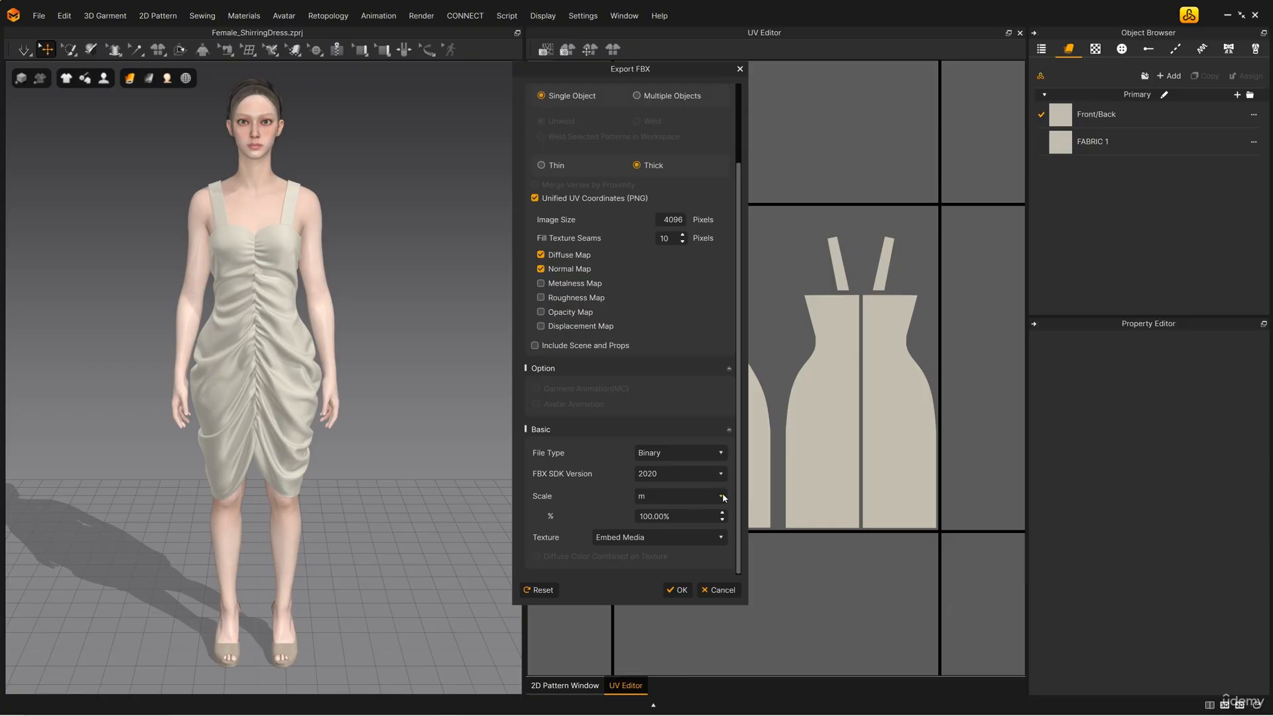
click(721, 495)
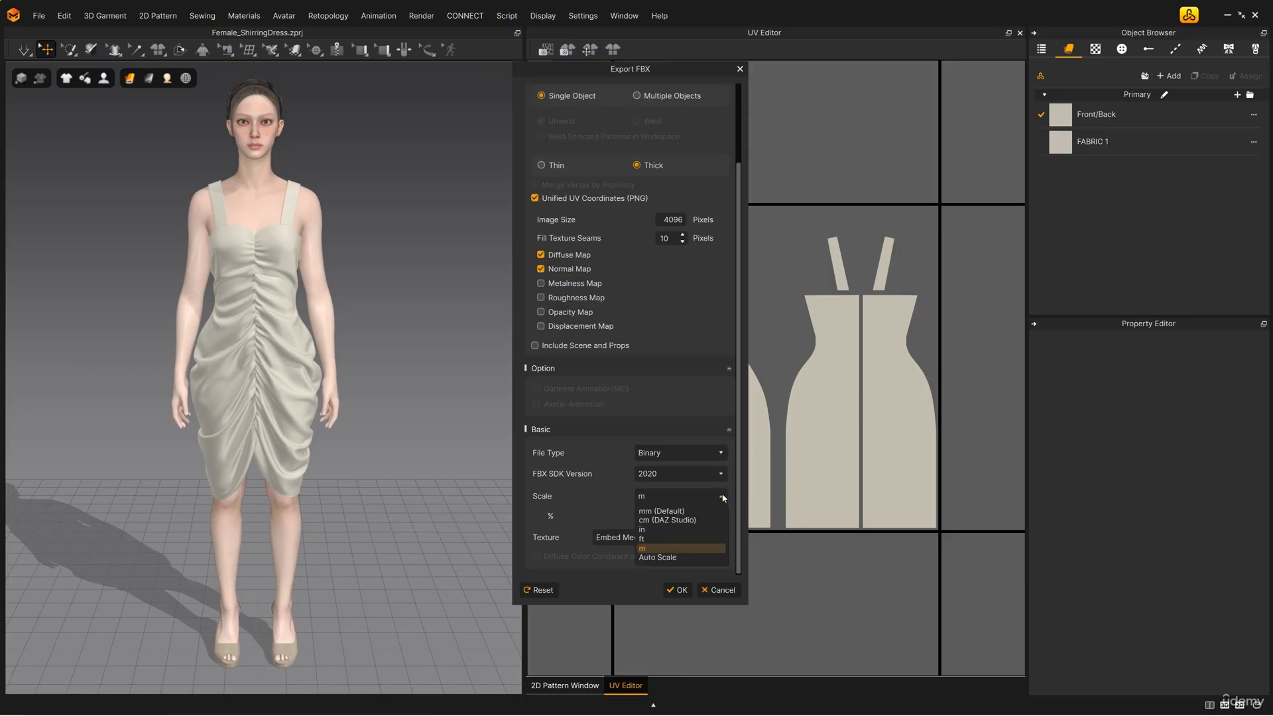
click(723, 497)
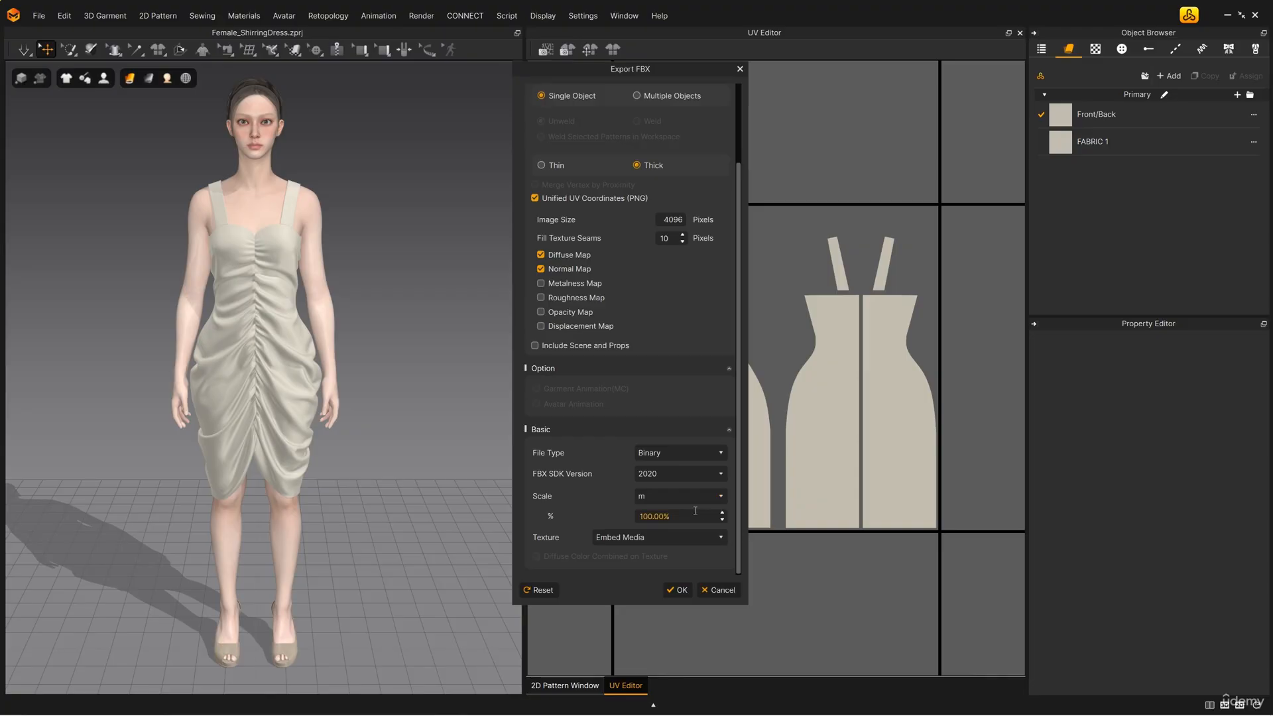
click(720, 540)
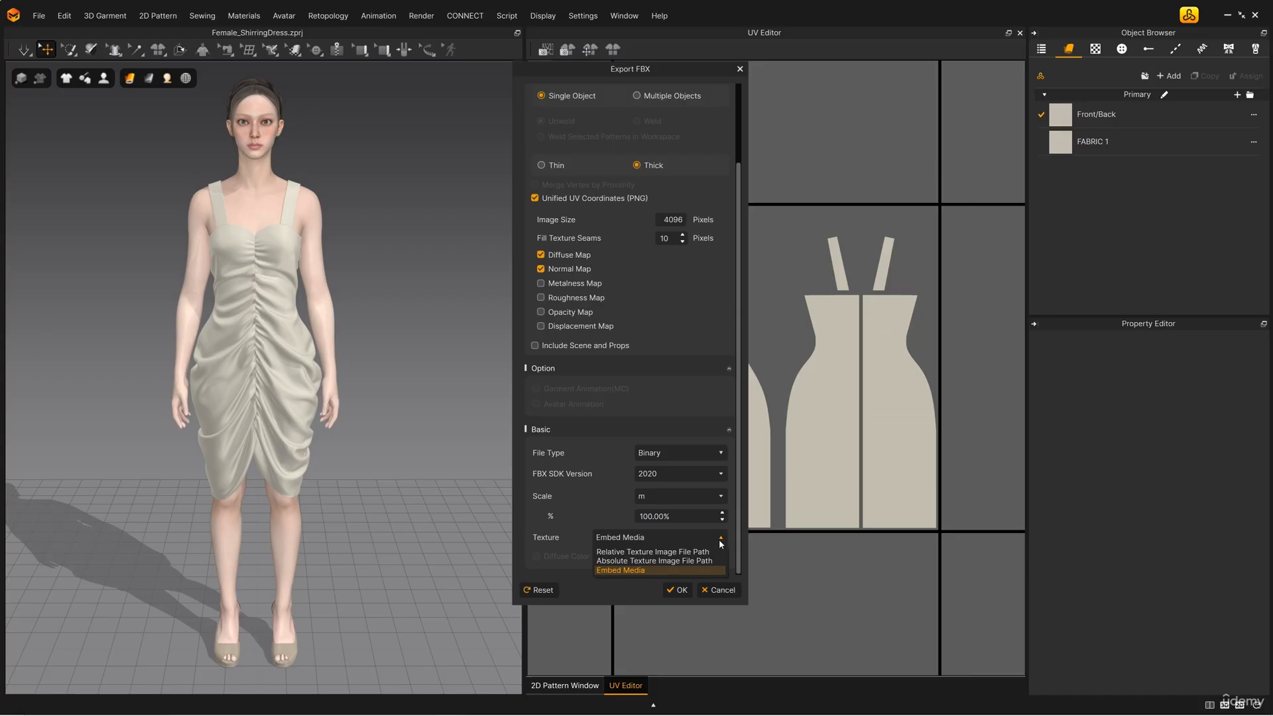
click(718, 539)
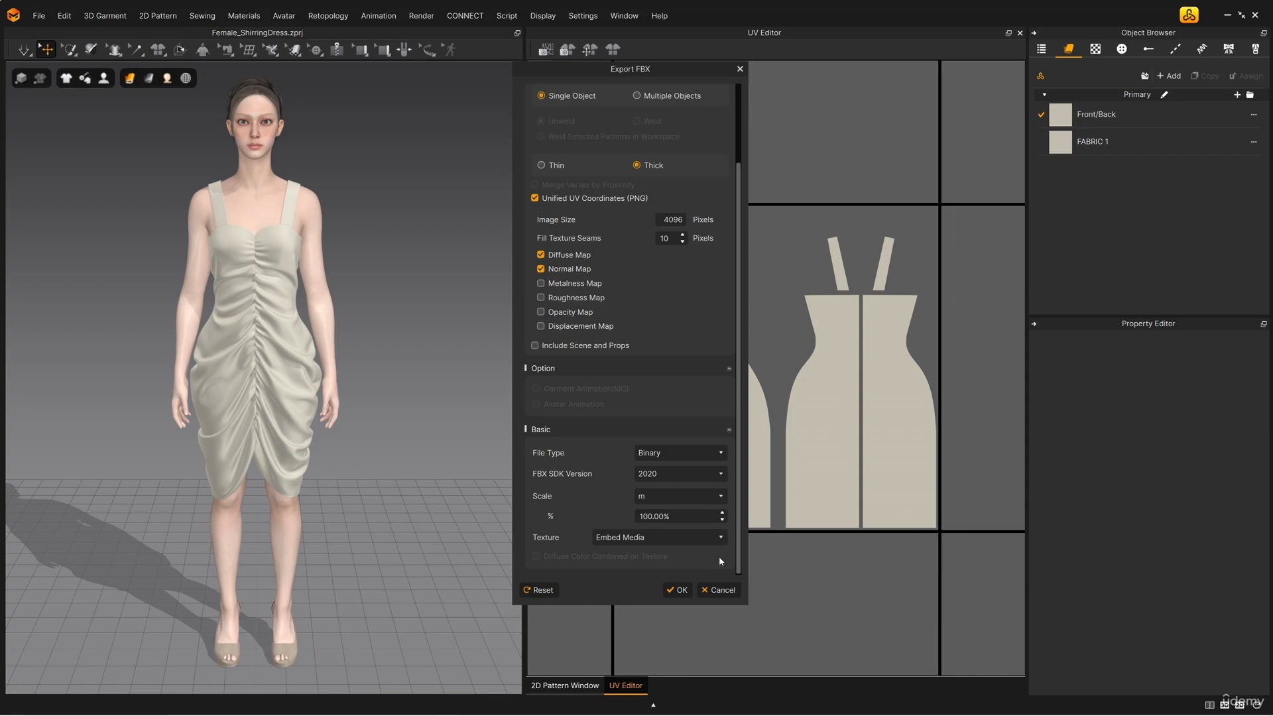
click(679, 590)
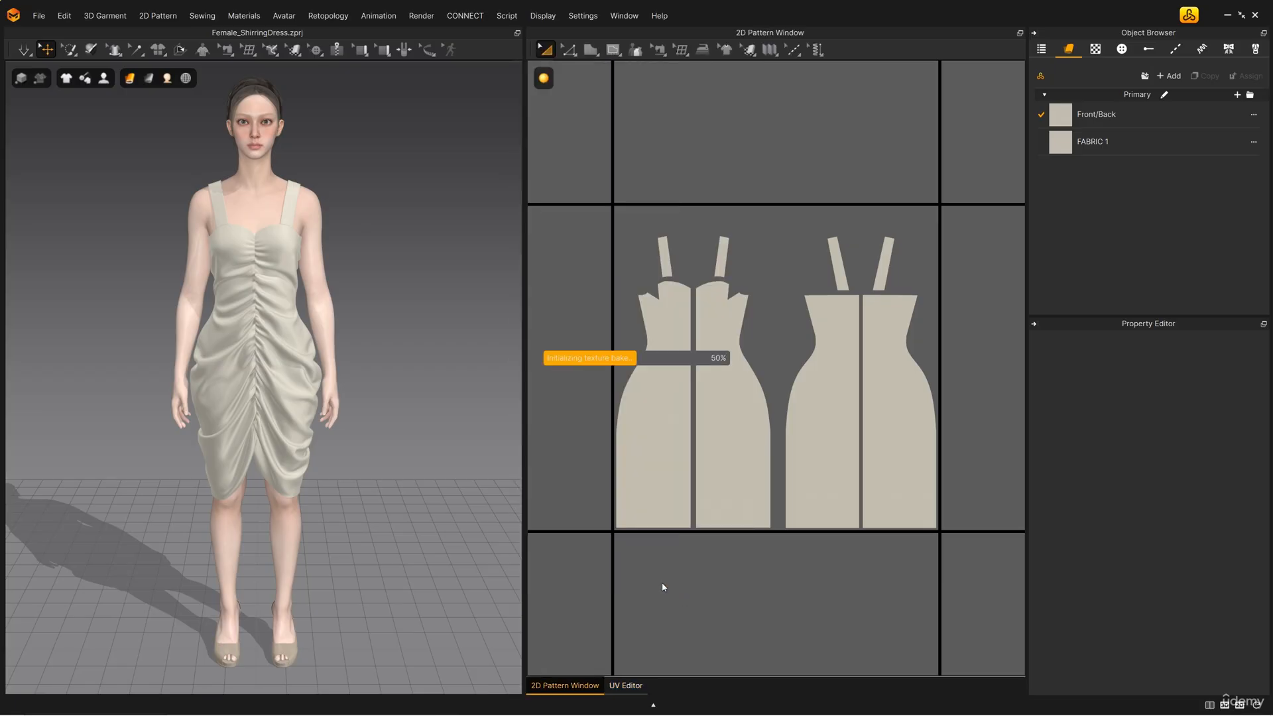